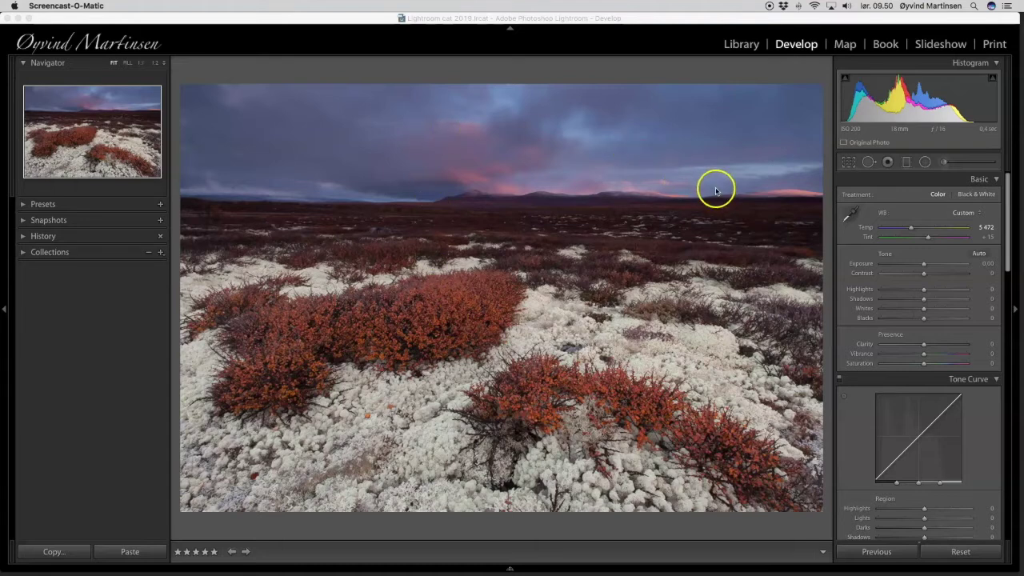
- Warm the photo's white balance by setting Temp to 5948
{"action": "left_click", "coordinate": [910, 231]}
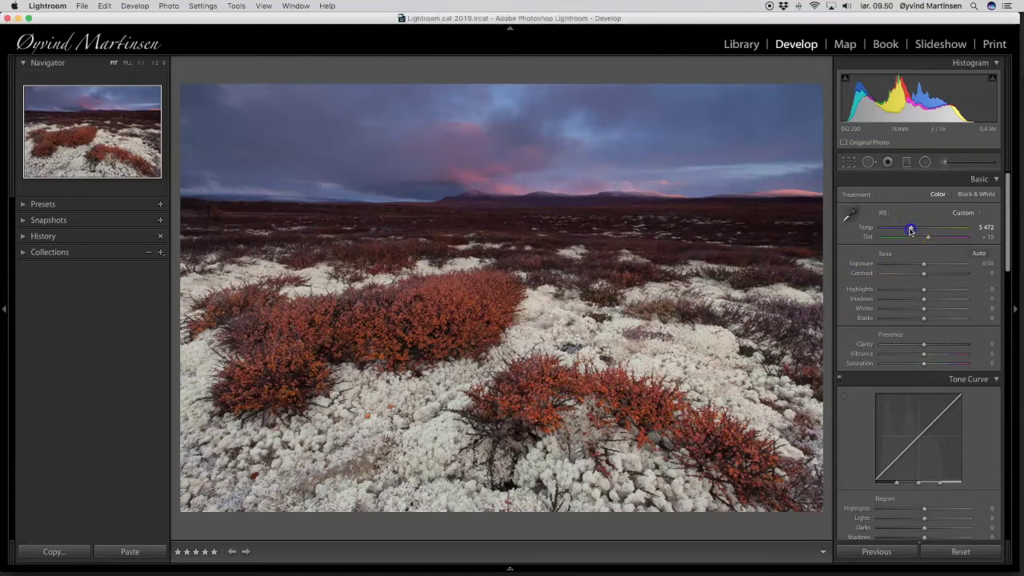
{"action": "left_click_drag", "start_coordinate": [909, 231], "coordinate": [912, 231]}
{"action": "left_click", "coordinate": [912, 231]}
{"action": "left_click_drag", "start_coordinate": [911, 232], "coordinate": [914, 231]}
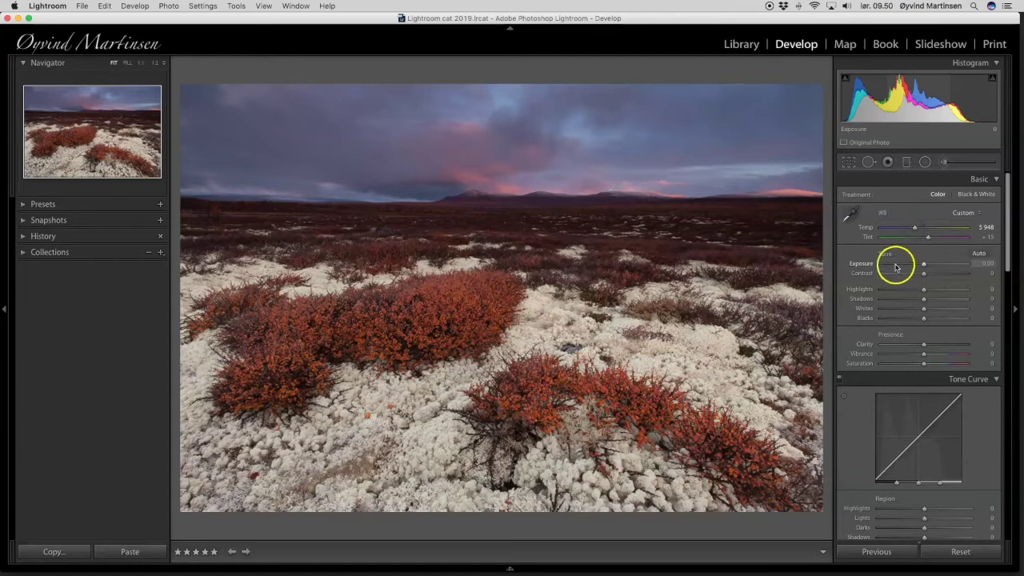
- Adjust the photo's tone with Exposure +0.10, Contrast +24 and Shadows +100
{"action": "left_click_drag", "start_coordinate": [923, 266], "coordinate": [925, 266]}
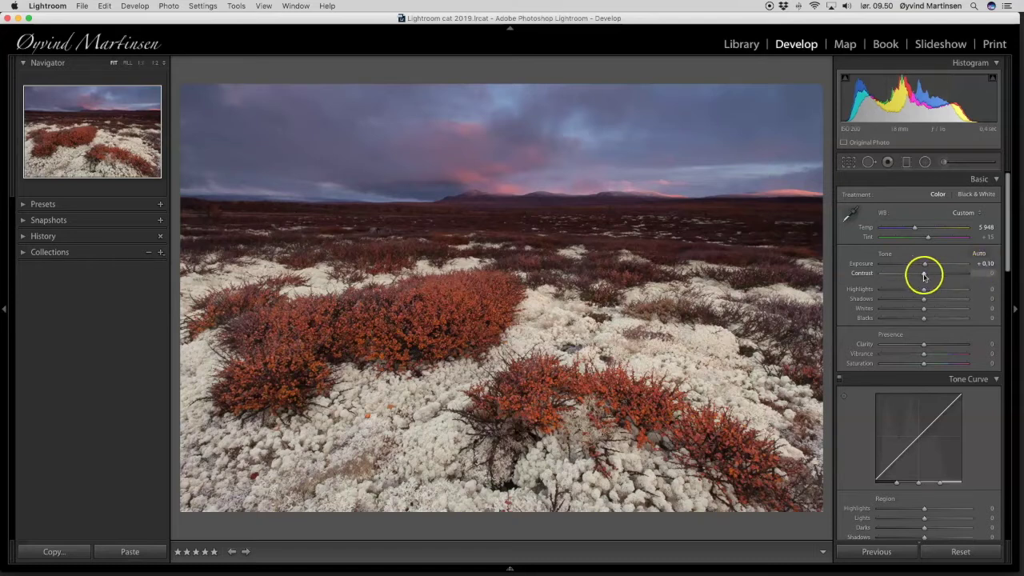
{"action": "left_click_drag", "start_coordinate": [924, 274], "coordinate": [932, 276]}
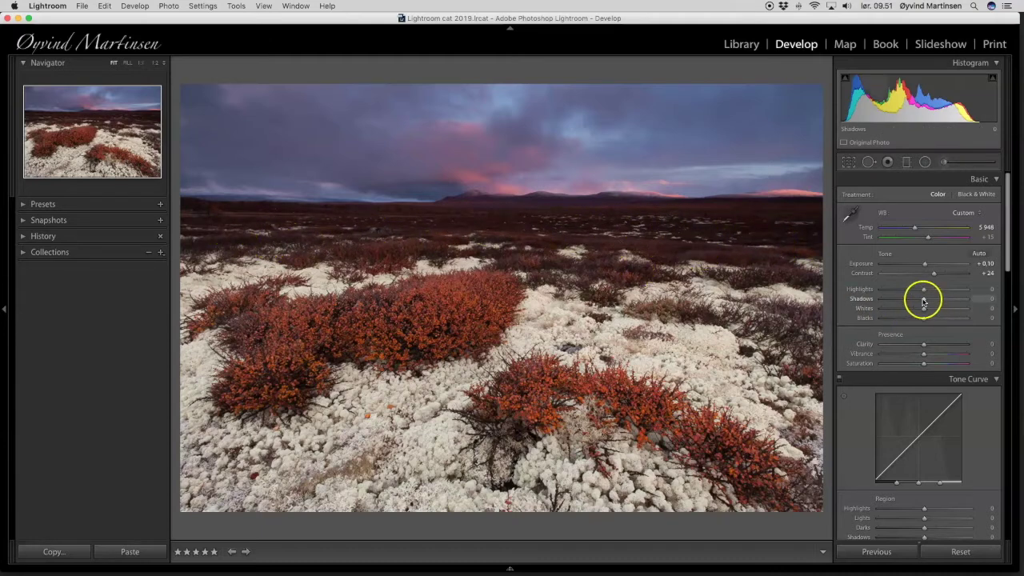
{"action": "left_click_drag", "start_coordinate": [925, 302], "coordinate": [987, 300]}
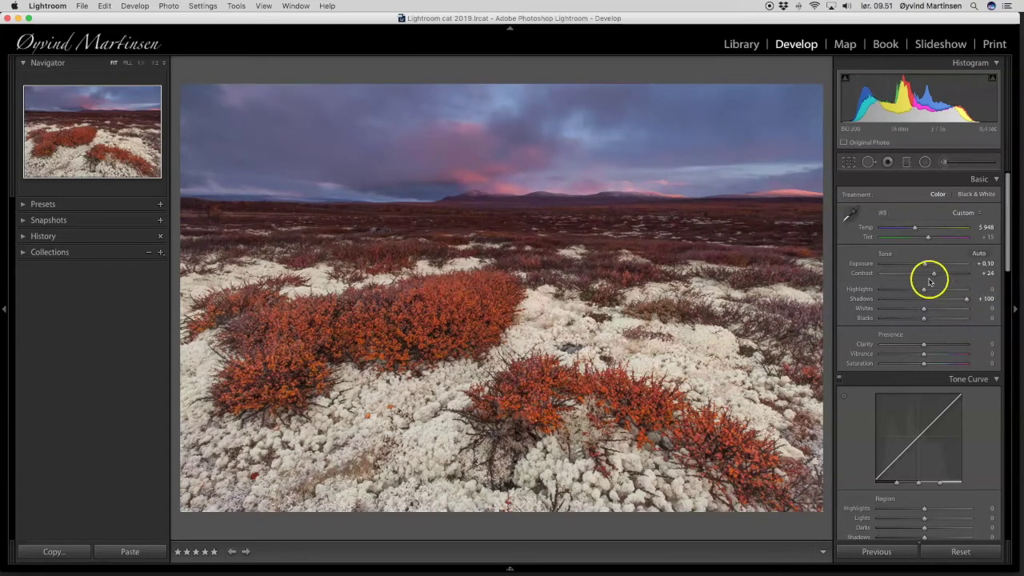
- Set the presence adjustments to Clarity +25, Vibrance +45 and Saturation +10
{"action": "left_click", "coordinate": [924, 346]}
{"action": "mouse_move", "coordinate": [924, 345]}
{"action": "left_mouse_down"}
{"action": "mouse_move", "coordinate": [866, 345]}
{"action": "mouse_move", "coordinate": [935, 347]}
{"action": "left_mouse_up"}
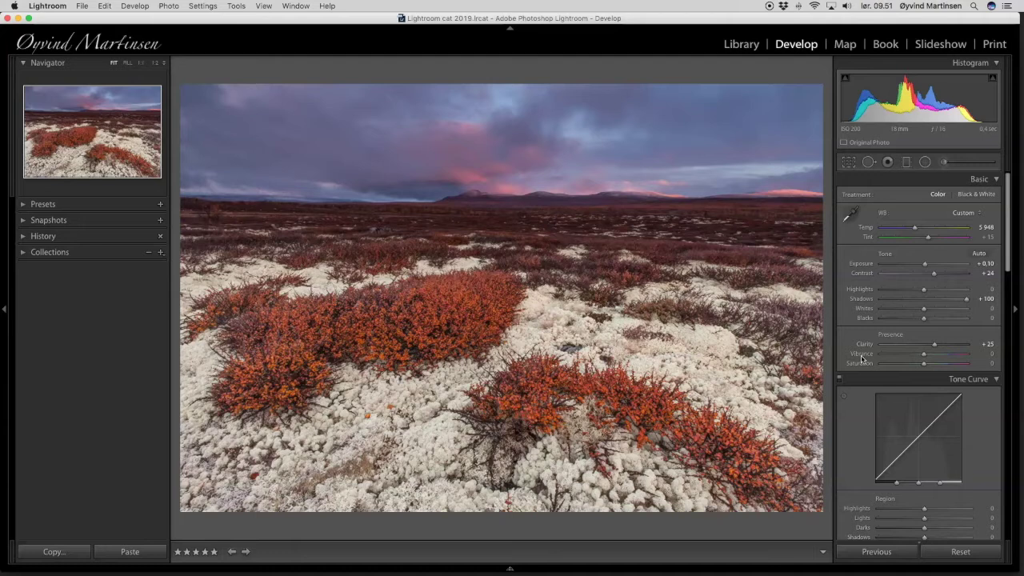
{"action": "left_click", "coordinate": [924, 356]}
{"action": "left_click_drag", "start_coordinate": [924, 356], "coordinate": [943, 357]}
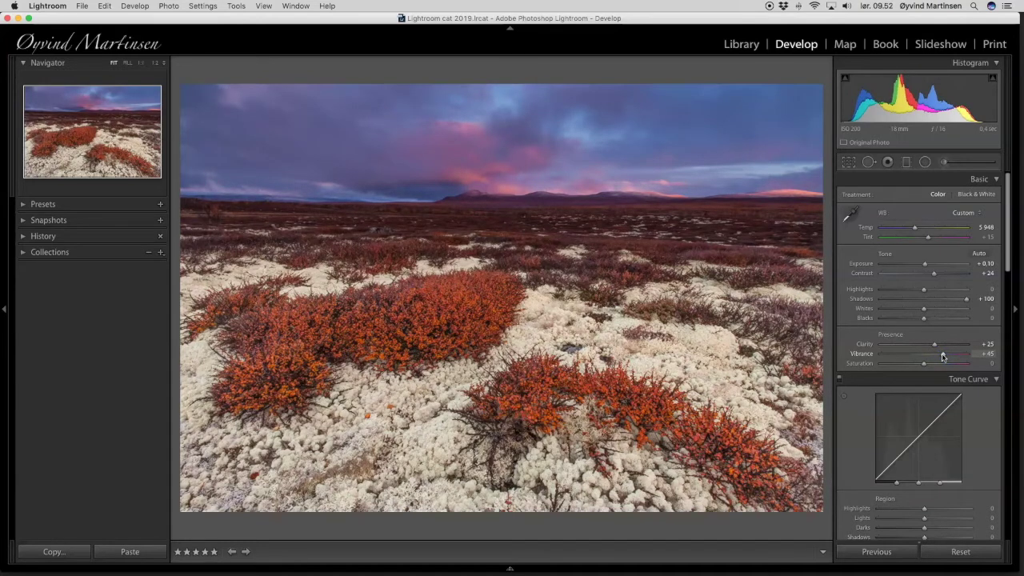
{"action": "mouse_move", "coordinate": [925, 365]}
{"action": "left_mouse_down"}
{"action": "mouse_move", "coordinate": [964, 365]}
{"action": "mouse_move", "coordinate": [905, 368]}
{"action": "mouse_move", "coordinate": [928, 367]}
{"action": "left_mouse_up"}
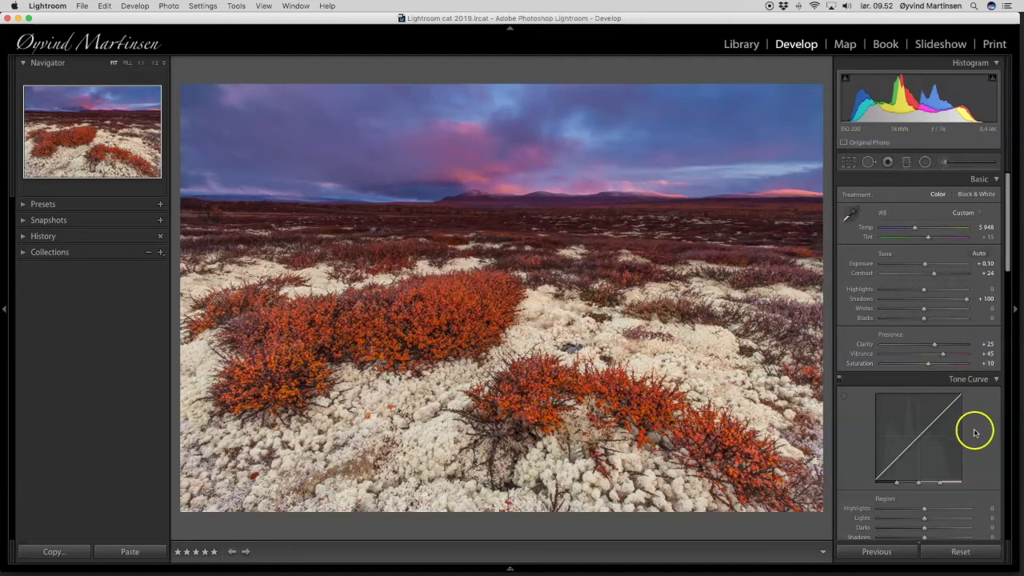
- Adjust the red hue and slightly raise the orange luminance in the HSL settings
{"action": "scroll", "coordinate": [974, 452], "scroll_direction": "down", "scroll_amount": 7}
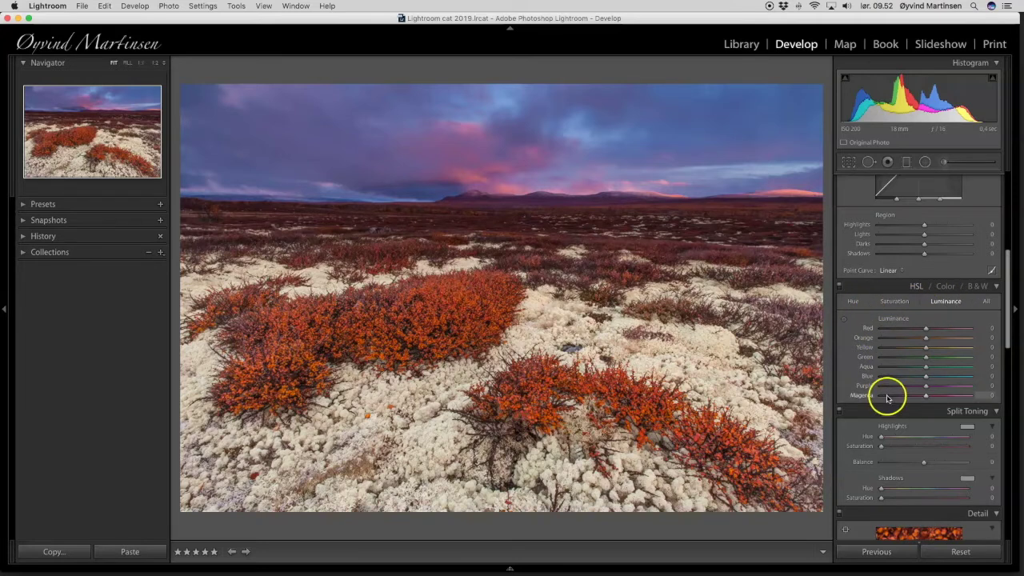
{"action": "left_click", "coordinate": [854, 303]}
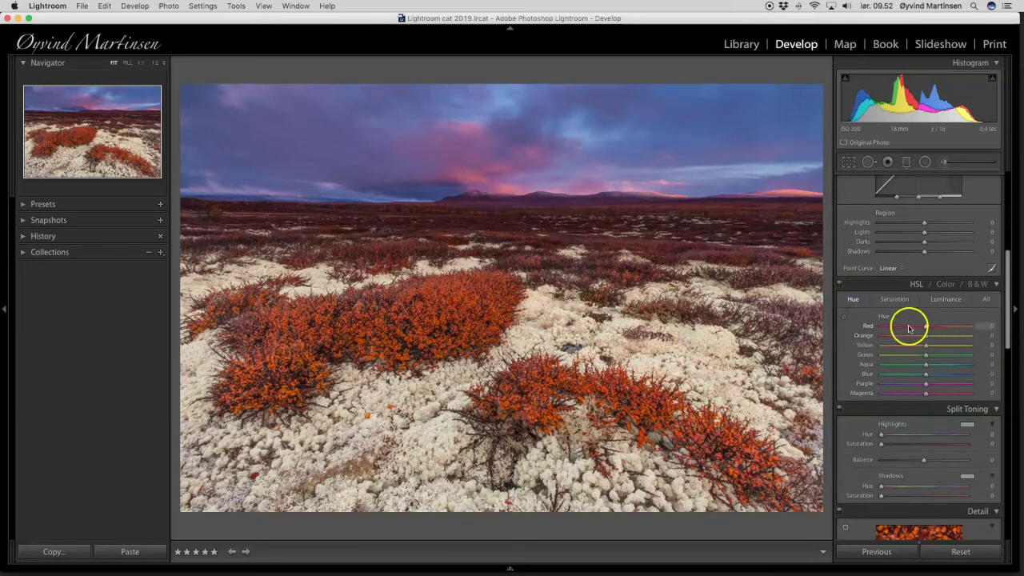
{"action": "mouse_move", "coordinate": [923, 328]}
{"action": "left_mouse_down"}
{"action": "mouse_move", "coordinate": [871, 326]}
{"action": "mouse_move", "coordinate": [940, 330]}
{"action": "mouse_move", "coordinate": [929, 322]}
{"action": "left_mouse_up"}
{"action": "left_click", "coordinate": [894, 301]}
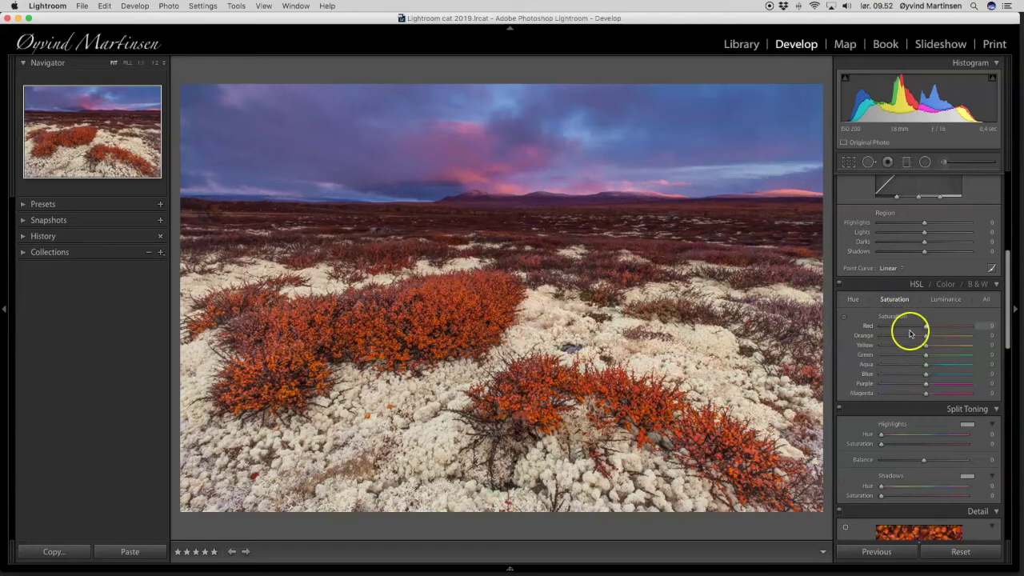
{"action": "left_click", "coordinate": [947, 300]}
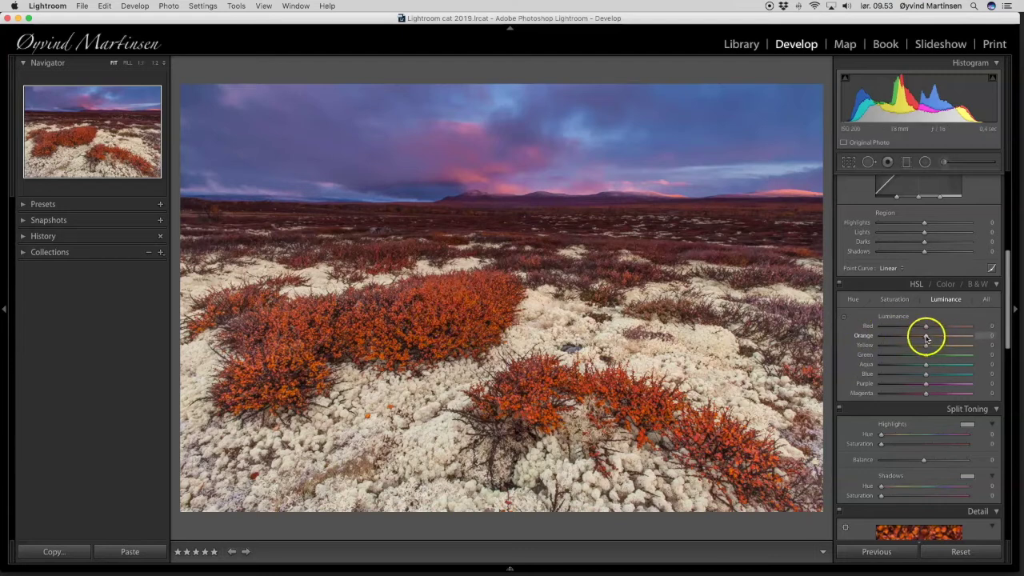
{"action": "mouse_move", "coordinate": [927, 340]}
{"action": "left_mouse_down"}
{"action": "mouse_move", "coordinate": [1013, 344]}
{"action": "mouse_move", "coordinate": [871, 338]}
{"action": "mouse_move", "coordinate": [928, 342]}
{"action": "left_mouse_up"}
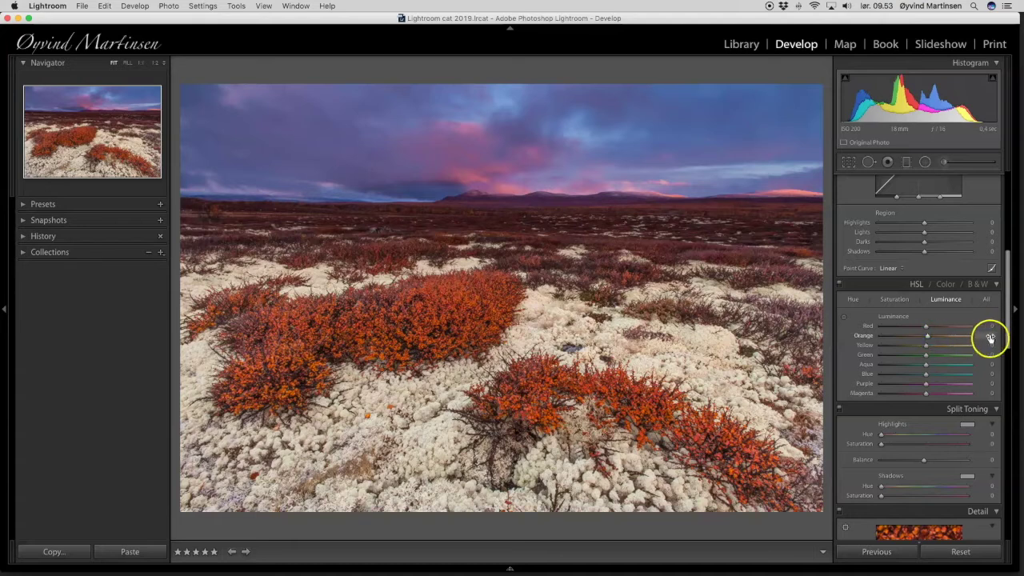
- Raise the HSL saturation of Red to +13, Orange to +5, Purple to +7 and Magenta to +9
{"action": "left_click", "coordinate": [898, 300]}
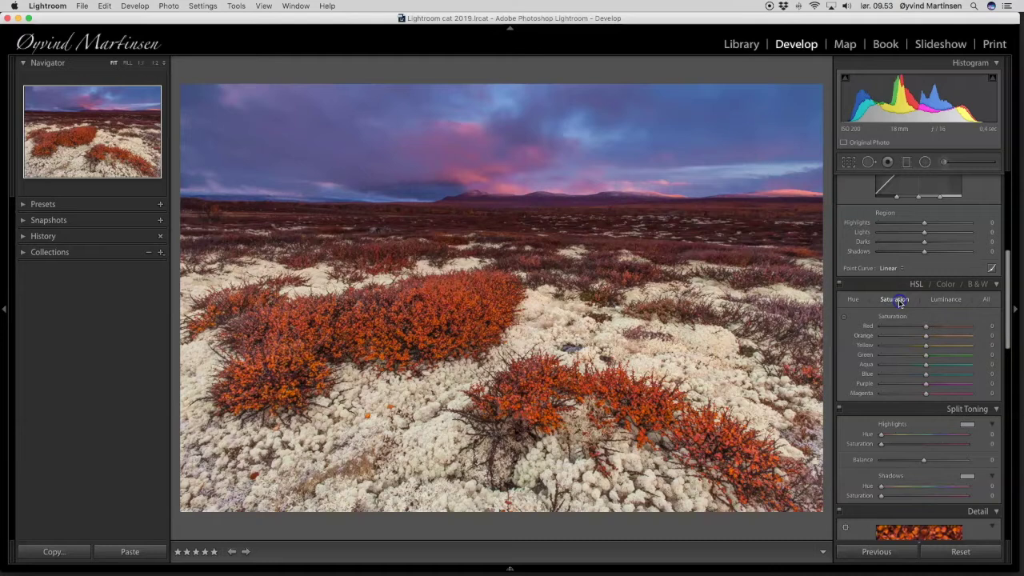
{"action": "left_click", "coordinate": [925, 338]}
{"action": "left_click_drag", "start_coordinate": [927, 386], "coordinate": [927, 387]}
{"action": "left_click_drag", "start_coordinate": [926, 326], "coordinate": [928, 327]}
{"action": "mouse_move", "coordinate": [928, 383]}
{"action": "left_mouse_down"}
{"action": "mouse_move", "coordinate": [1011, 391]}
{"action": "mouse_move", "coordinate": [928, 387]}
{"action": "left_mouse_up"}
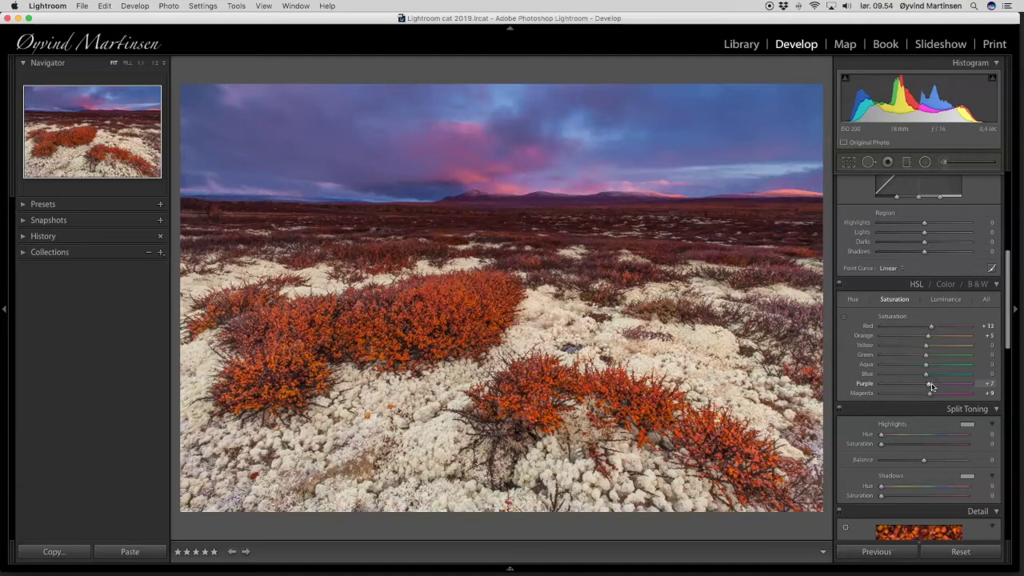
- Sharpen the photo with Amount 56, Radius 1.1 and Masking 40, previewing the mask while setting it
{"action": "scroll", "coordinate": [949, 390], "scroll_direction": "down", "scroll_amount": 3}
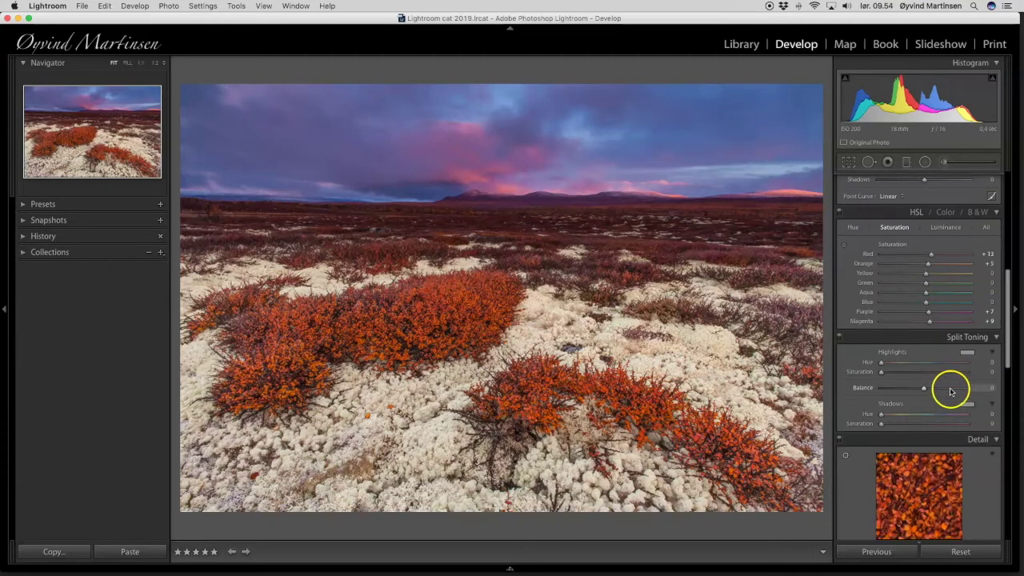
{"action": "scroll", "coordinate": [950, 392], "scroll_direction": "down", "scroll_amount": 8}
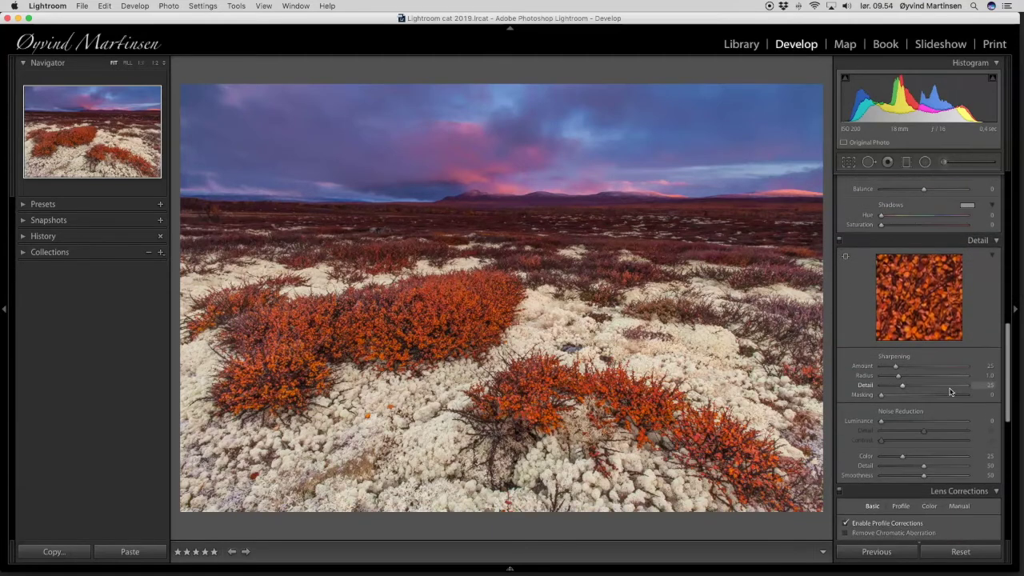
{"action": "scroll", "coordinate": [950, 391], "scroll_direction": "down", "scroll_amount": 2}
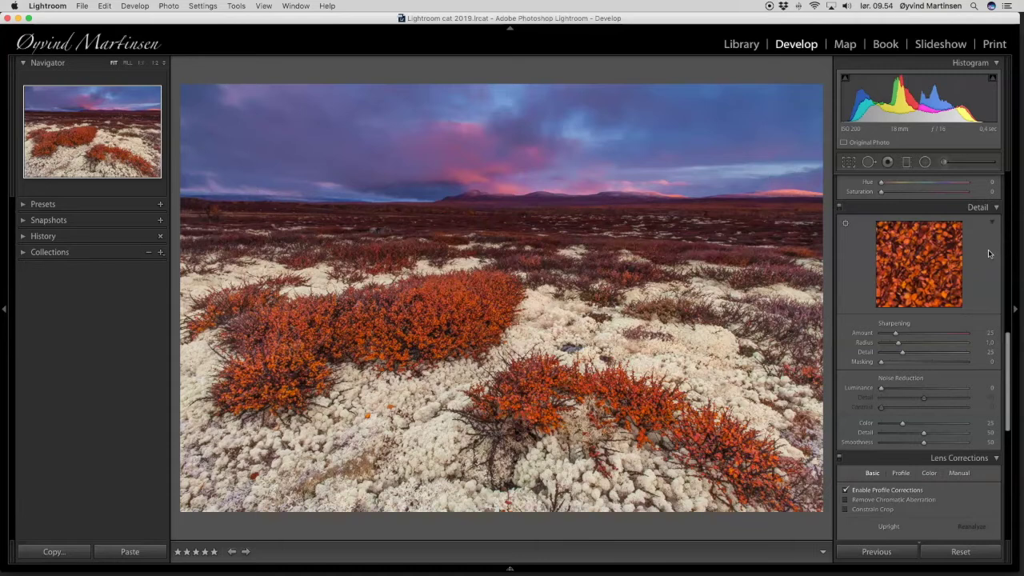
{"action": "left_click", "coordinate": [963, 297]}
{"action": "left_click_drag", "start_coordinate": [896, 334], "coordinate": [898, 336]}
{"action": "left_click", "coordinate": [897, 343]}
{"action": "left_click", "coordinate": [882, 362]}
{"action": "left_click", "coordinate": [881, 364], "text": "alt"}
{"action": "left_click_drag", "start_coordinate": [881, 364], "coordinate": [912, 366]}
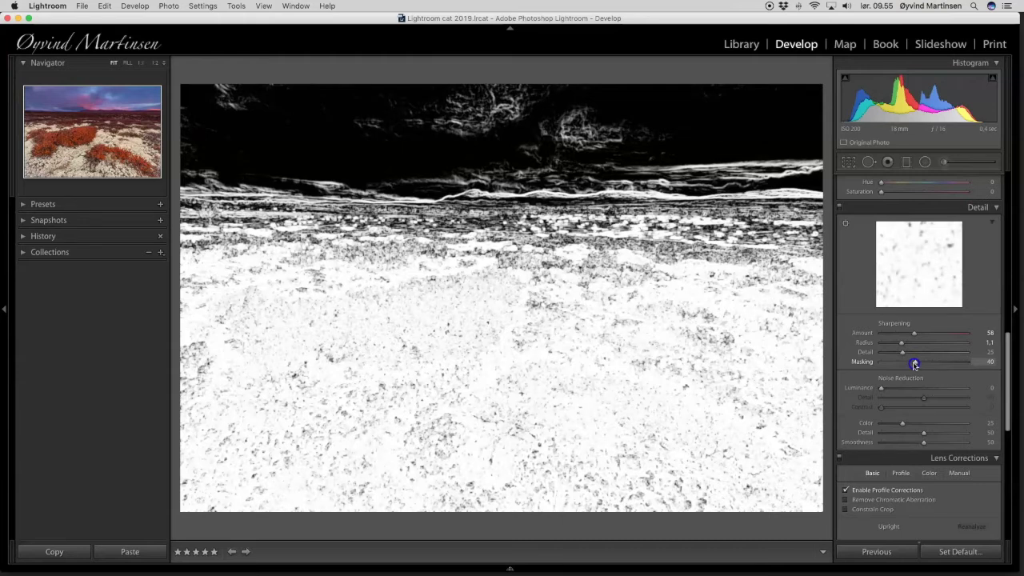
{"action": "left_click_drag", "start_coordinate": [914, 364], "coordinate": [914, 365]}
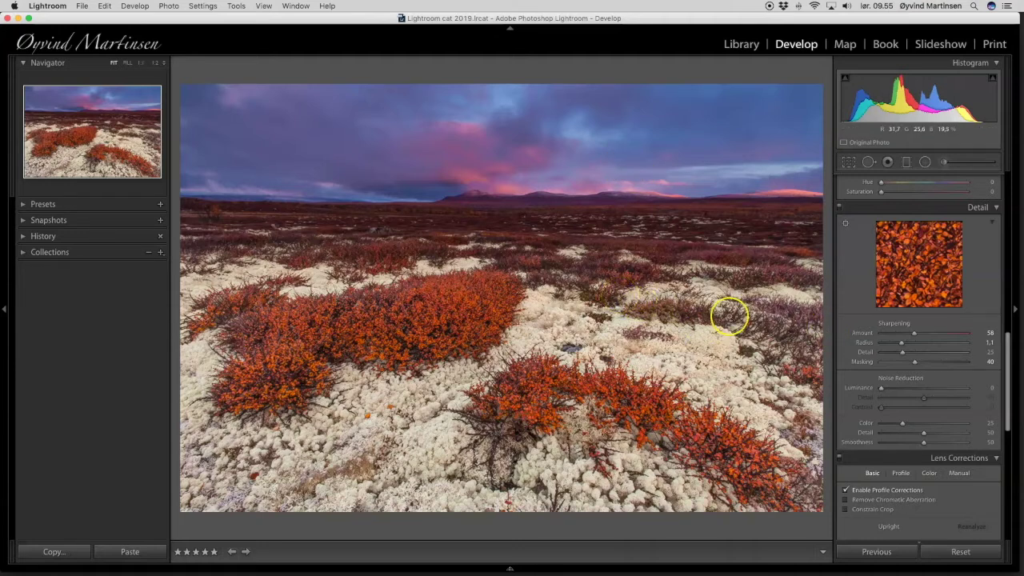
- Compare the photo with lens profile corrections off and on, and toggle Remove Chromatic Aberration
{"action": "left_click", "coordinate": [846, 490]}
{"action": "left_click", "coordinate": [845, 489]}
{"action": "scroll", "coordinate": [888, 484], "scroll_direction": "down", "scroll_amount": 5}
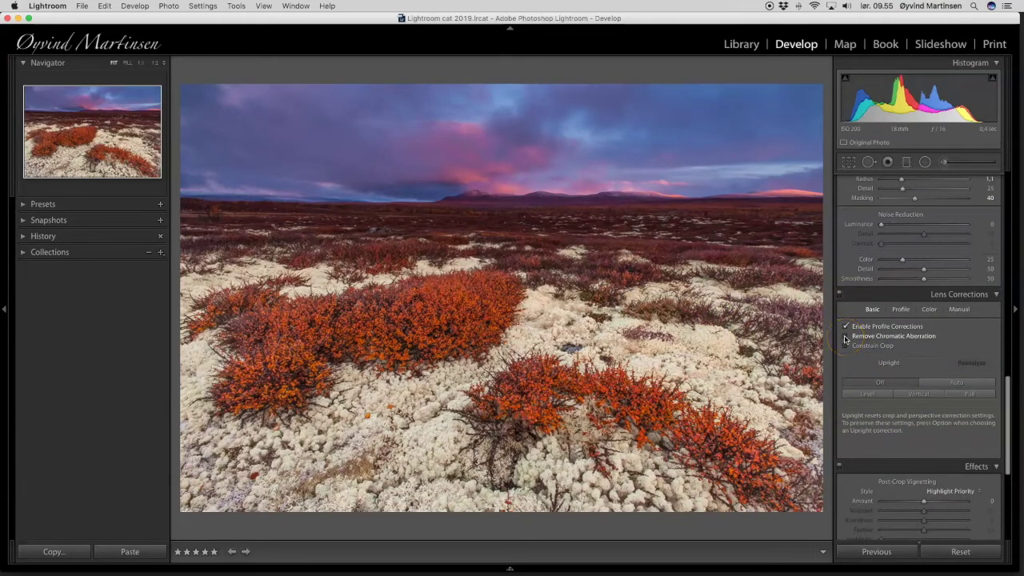
{"action": "left_click", "coordinate": [880, 340]}
{"action": "left_click", "coordinate": [846, 336]}
- Reduce the lens profile's Vignetting correction to 0 and set the post-crop vignetting Amount to -9
{"action": "left_click", "coordinate": [900, 311]}
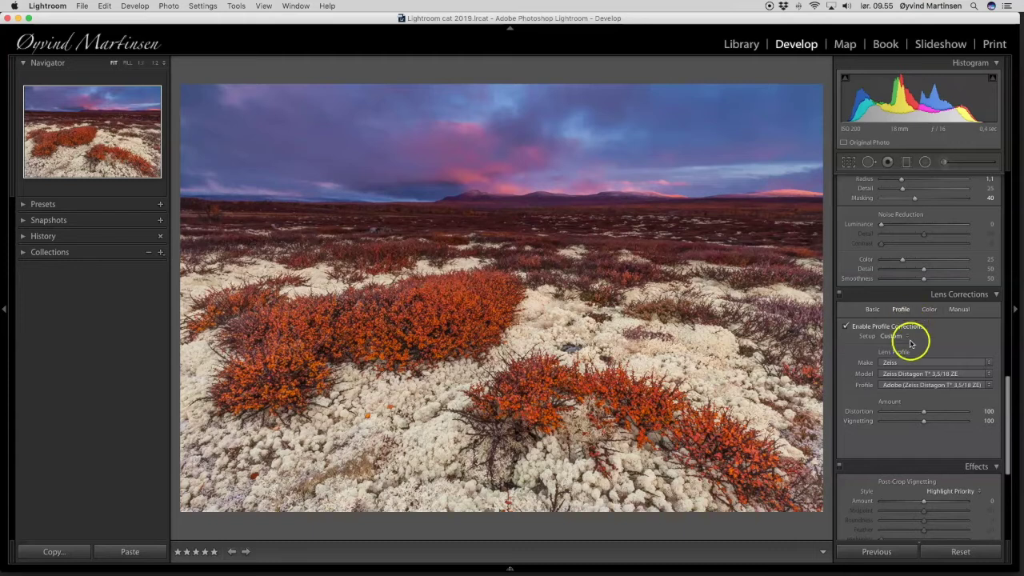
{"action": "left_click_drag", "start_coordinate": [923, 420], "coordinate": [869, 425]}
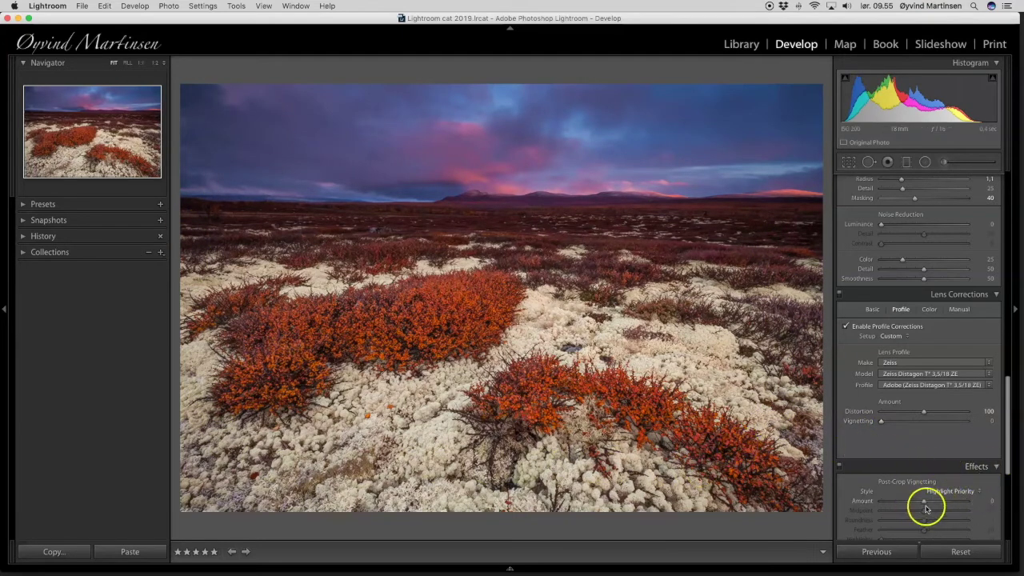
{"action": "scroll", "coordinate": [943, 493], "scroll_direction": "down", "scroll_amount": 5}
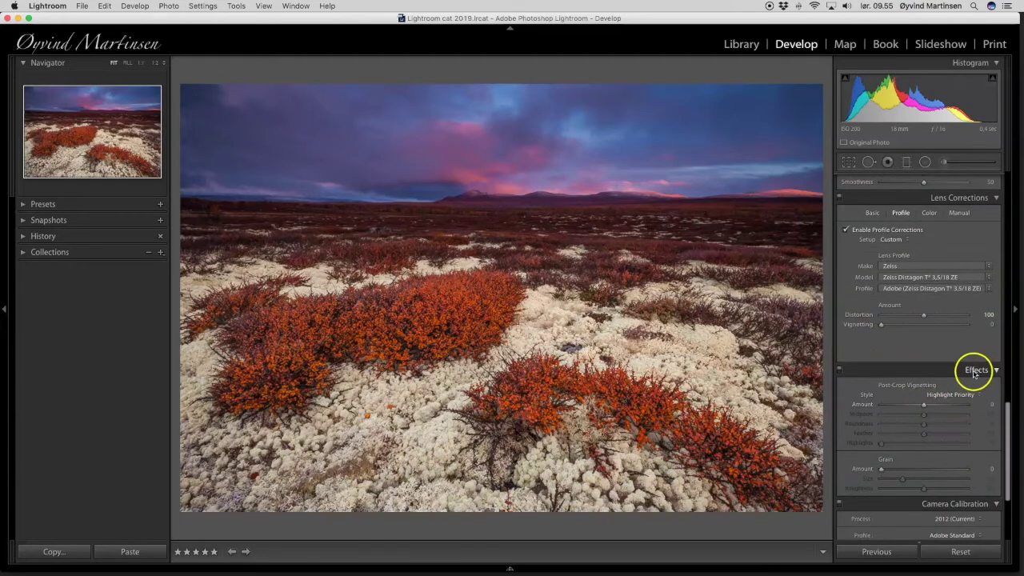
{"action": "mouse_move", "coordinate": [920, 406]}
{"action": "left_mouse_down"}
{"action": "mouse_move", "coordinate": [903, 405]}
{"action": "mouse_move", "coordinate": [918, 406]}
{"action": "left_mouse_up"}
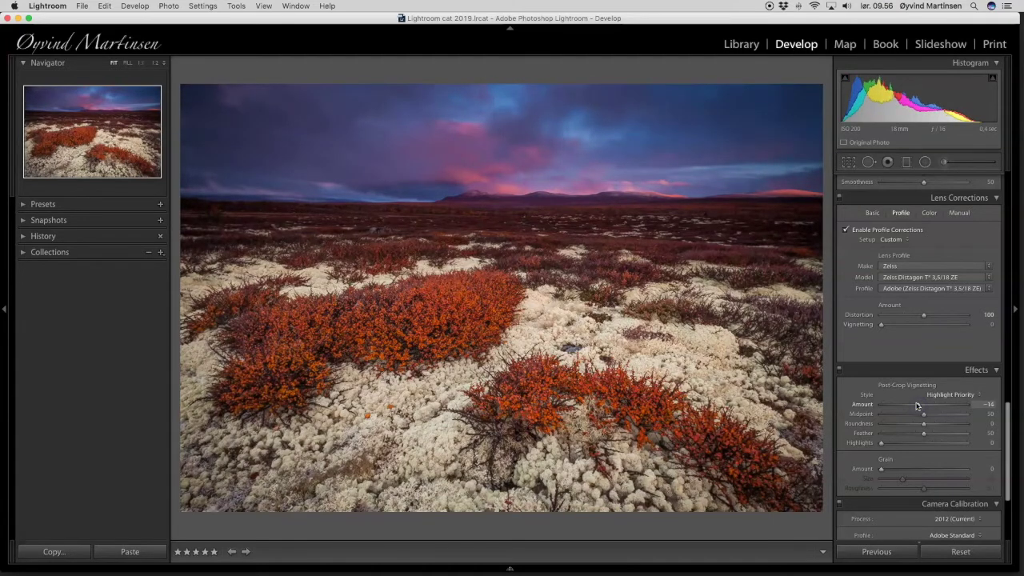
{"action": "left_click_drag", "start_coordinate": [918, 405], "coordinate": [920, 405]}
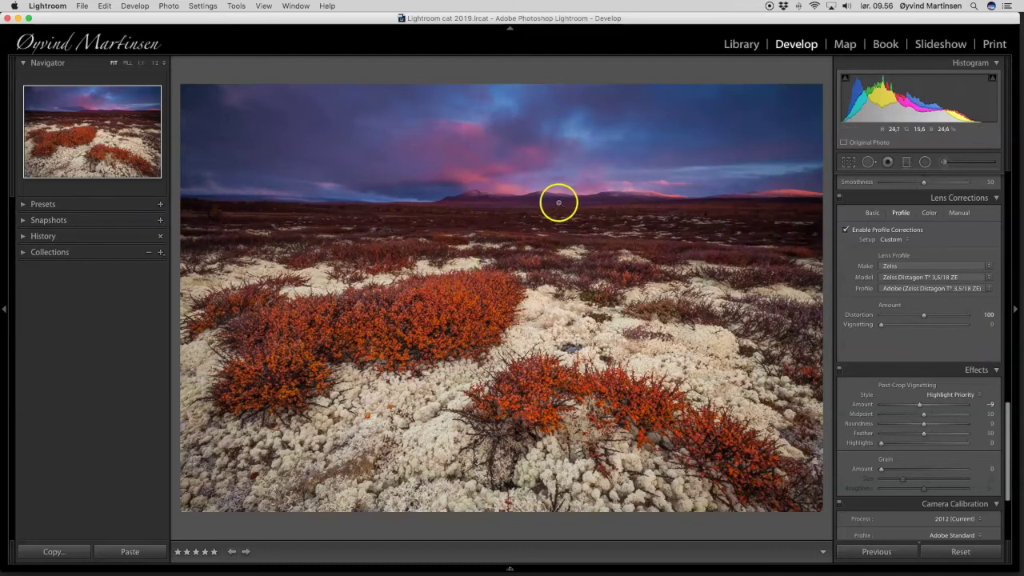
- Place a graduated filter just below the horizon and brighten it with Exposure 0.23 and Shadows 100
{"action": "left_click", "coordinate": [907, 164]}
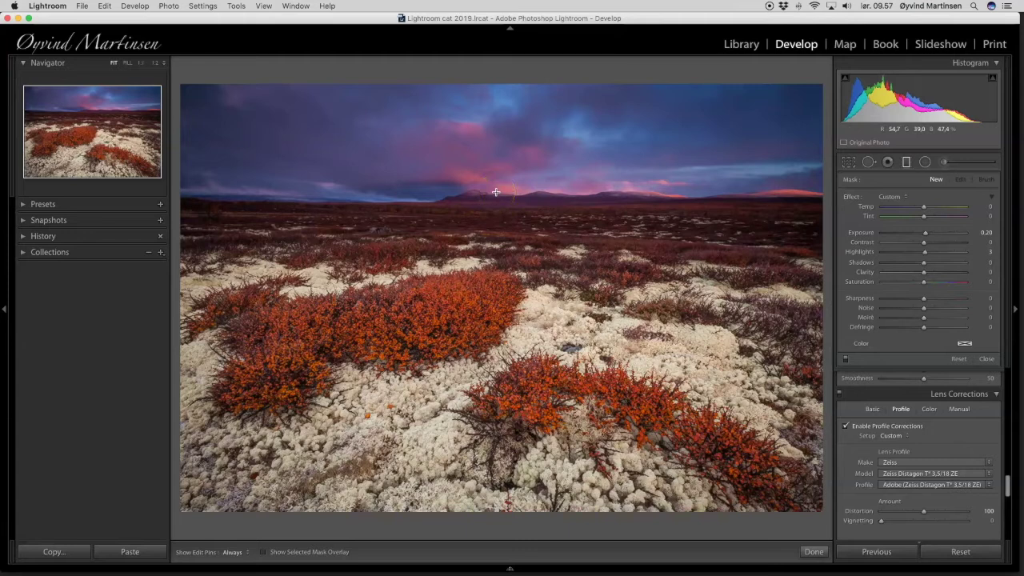
{"action": "left_click_drag", "start_coordinate": [488, 190], "coordinate": [488, 247]}
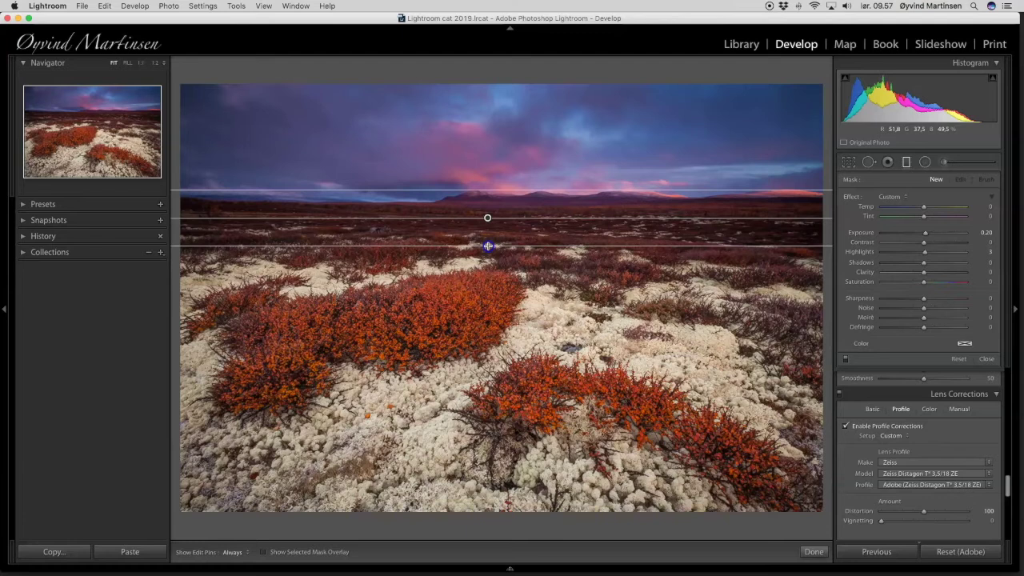
{"action": "left_click_drag", "start_coordinate": [488, 247], "coordinate": [487, 227]}
{"action": "left_click", "coordinate": [488, 218]}
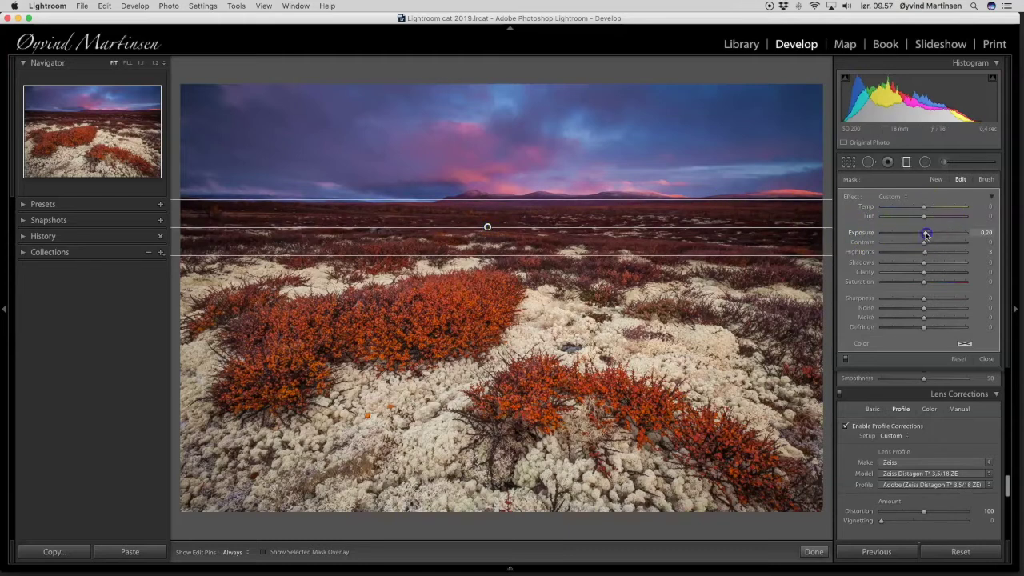
{"action": "mouse_move", "coordinate": [927, 235]}
{"action": "left_mouse_down"}
{"action": "mouse_move", "coordinate": [958, 232]}
{"action": "mouse_move", "coordinate": [893, 232]}
{"action": "mouse_move", "coordinate": [924, 235]}
{"action": "left_mouse_up"}
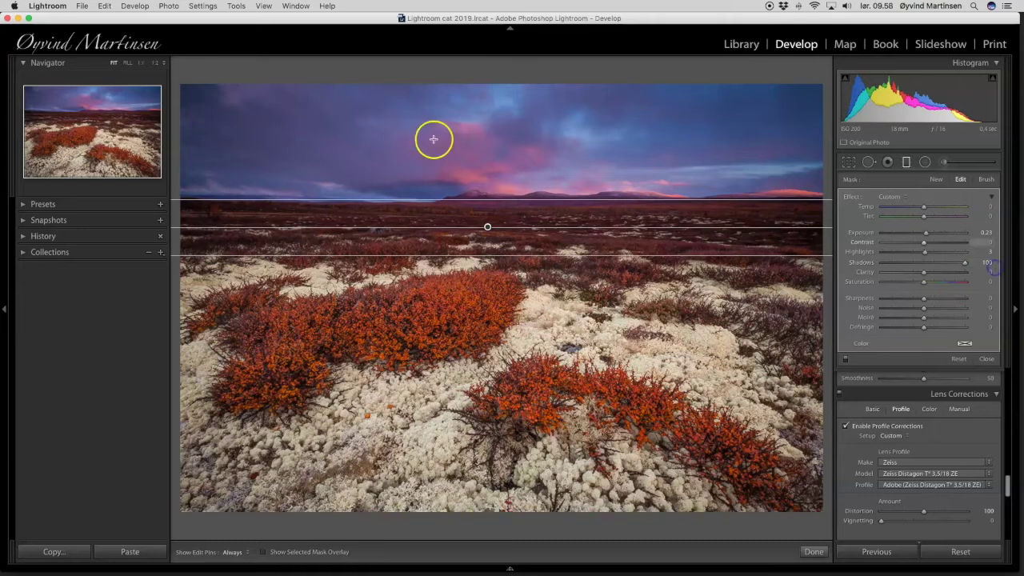
- Move the graduated filter lower over the heath, tilt it slightly, set its Saturation to 7 and close the filter
{"action": "left_click_drag", "start_coordinate": [487, 228], "coordinate": [492, 257]}
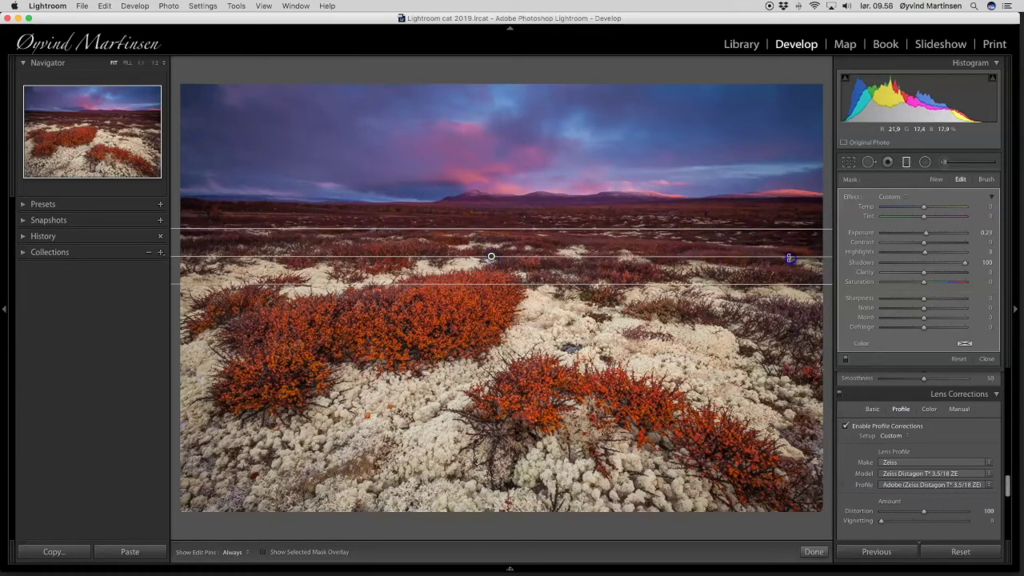
{"action": "left_click_drag", "start_coordinate": [788, 258], "coordinate": [789, 262]}
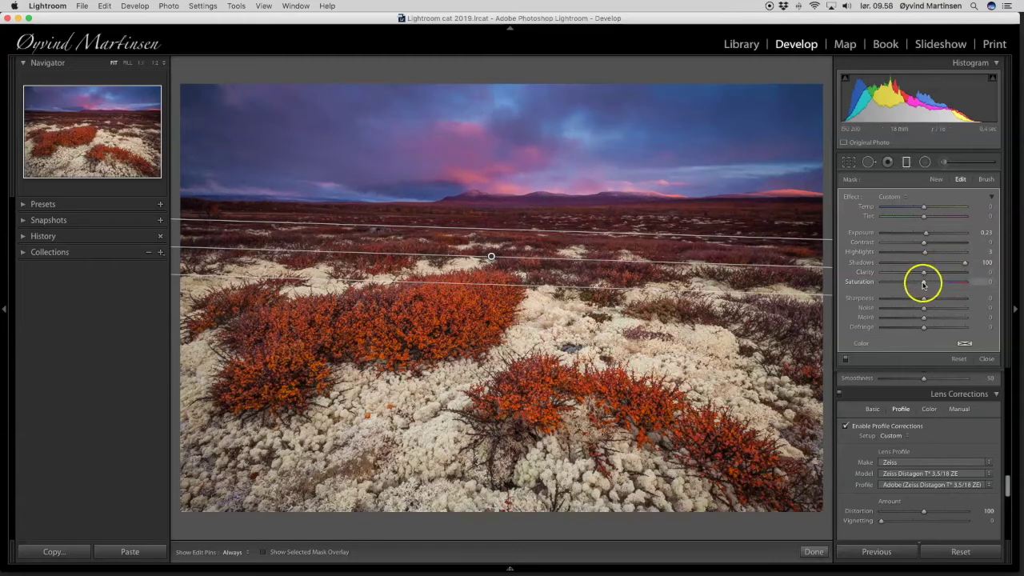
{"action": "mouse_move", "coordinate": [926, 284]}
{"action": "left_mouse_down"}
{"action": "mouse_move", "coordinate": [981, 283]}
{"action": "mouse_move", "coordinate": [869, 282]}
{"action": "mouse_move", "coordinate": [926, 284]}
{"action": "left_mouse_up"}
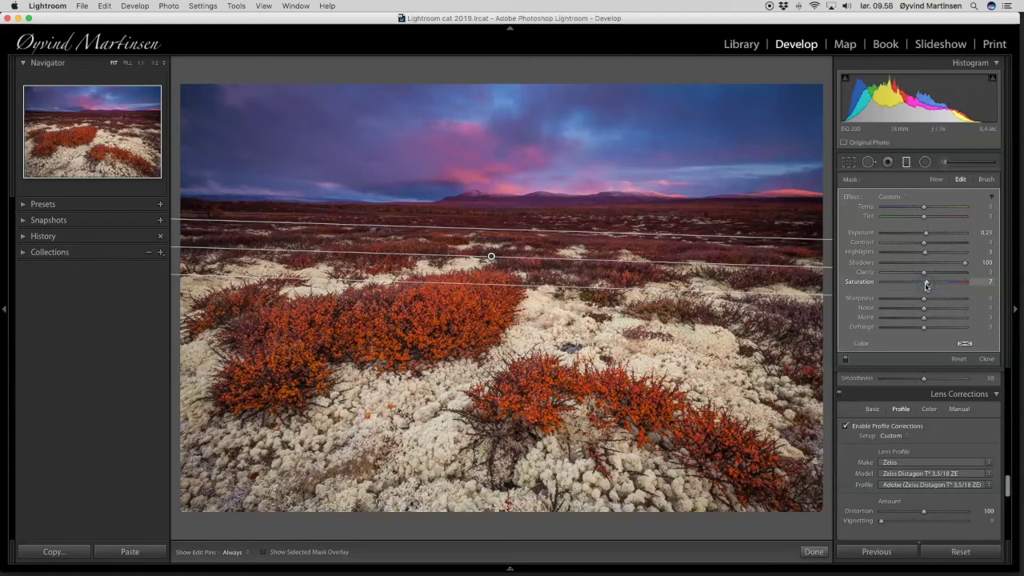
{"action": "left_click", "coordinate": [987, 359]}
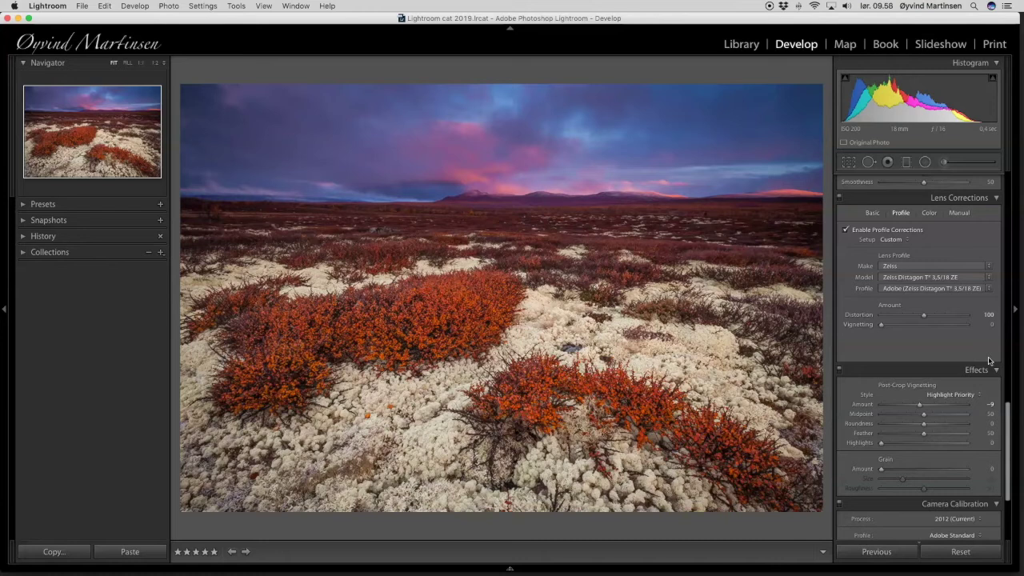
- Examine the edited photo in full-screen view
{"action": "left_click_drag", "start_coordinate": [897, 319], "coordinate": [928, 316]}
{"action": "key", "text": "f"}
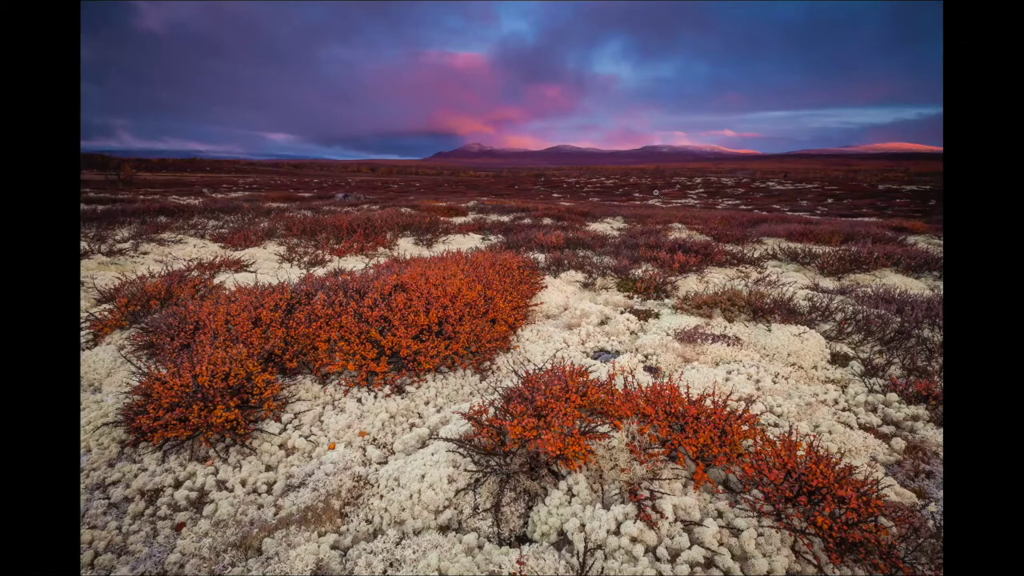